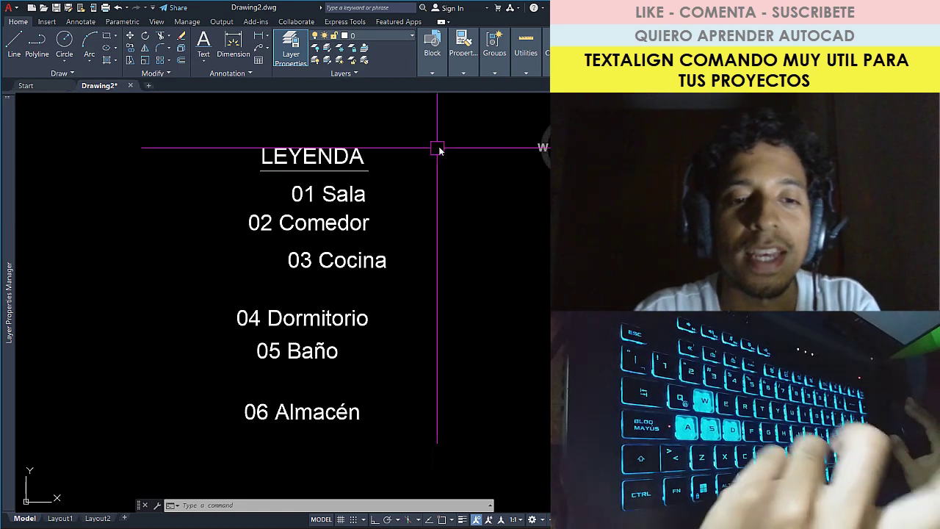
Step: Window-select all the legend texts to check them, then clear the selection
middle_click_drag(438, 179, 445, 176)
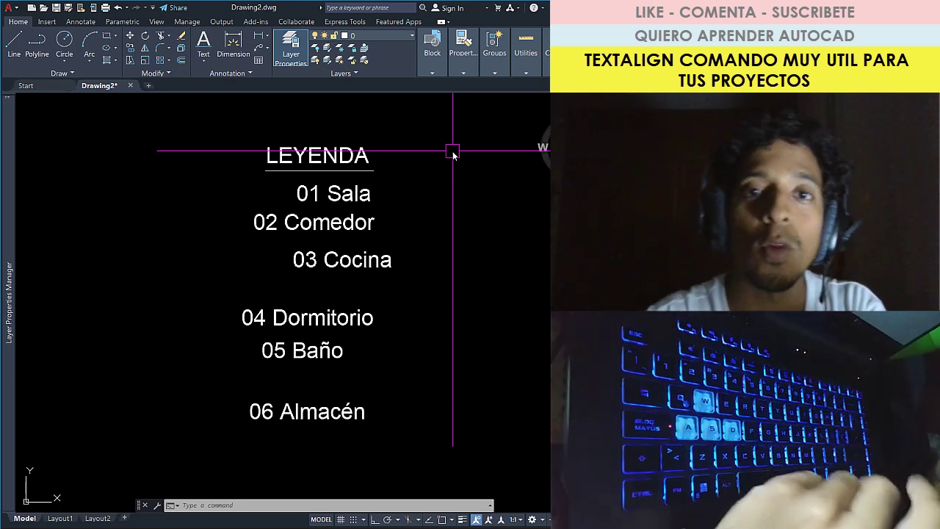
left_click(414, 131)
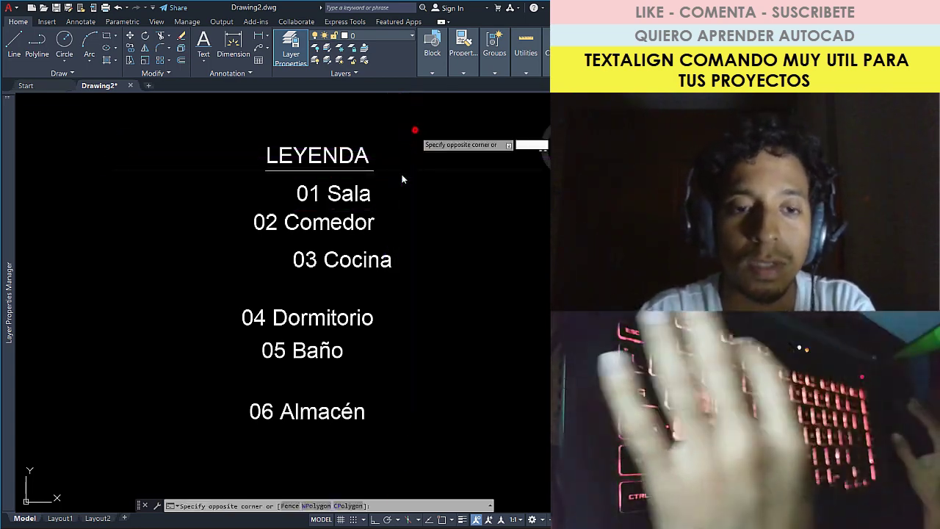
left_click(244, 445)
key("Escape")
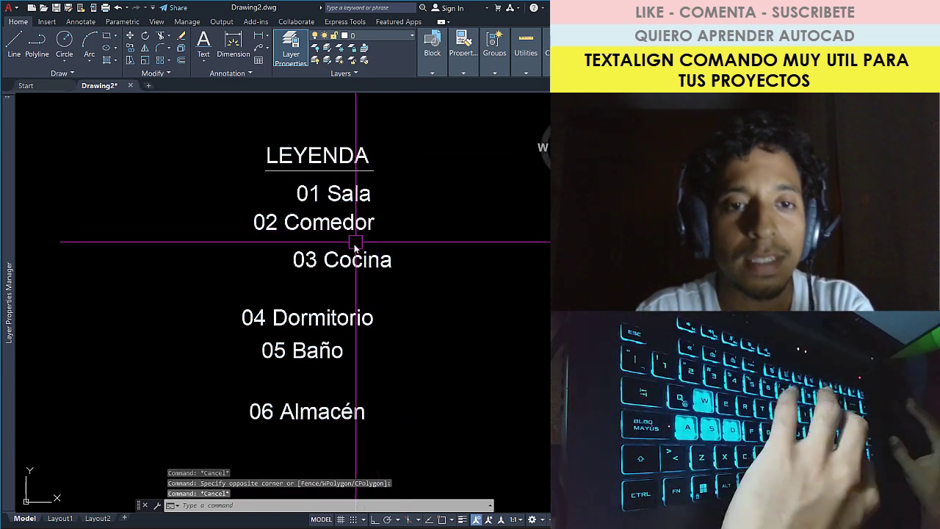
Step: Move the 03 Cocina label so it sits right under 02 Comedor
left_click(354, 253)
type("m")
key("Return")
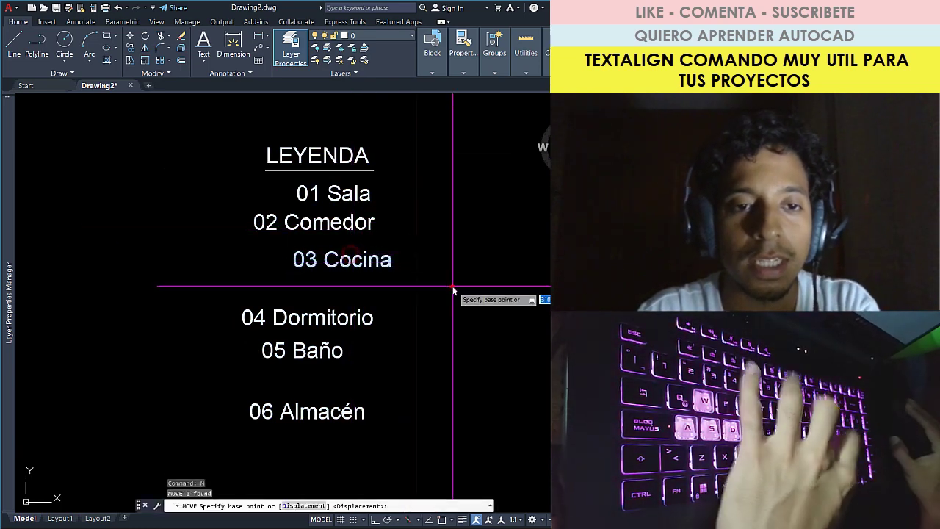
left_click(451, 285)
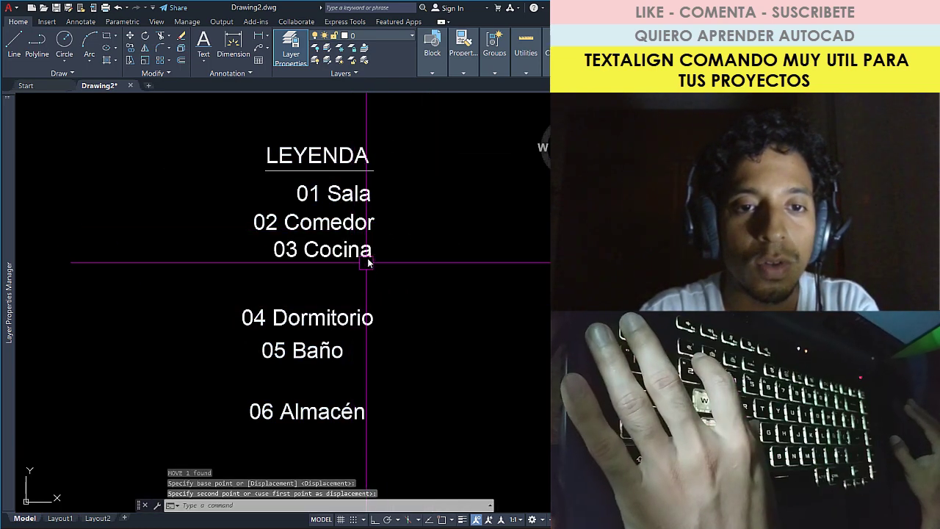
left_click(411, 285)
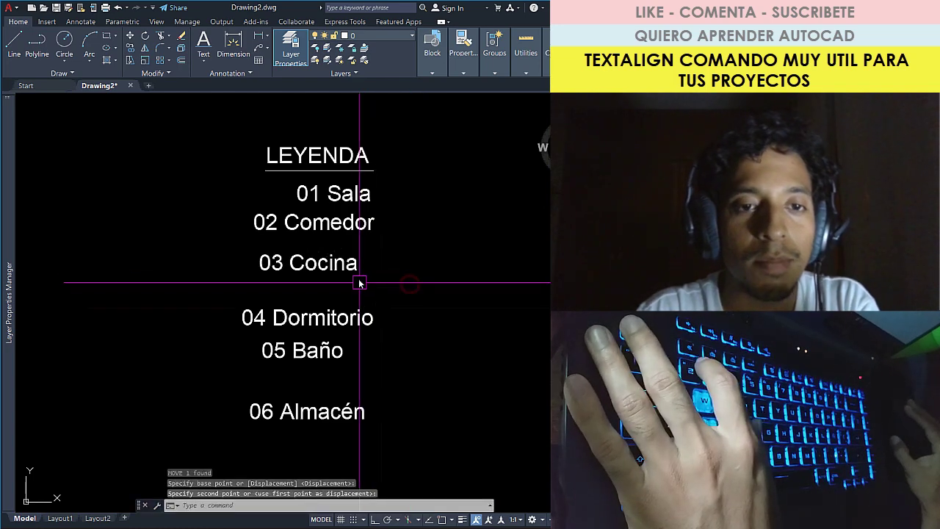
key("Return")
left_click(316, 262)
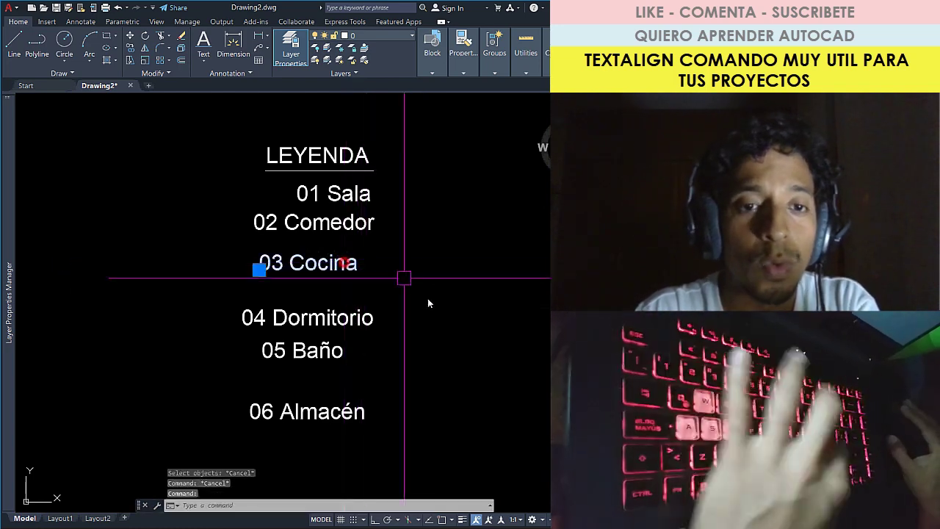
key("Return")
left_click(416, 301)
left_click(438, 290)
Step: Shift the 04 Dormitorio label slightly up and to the left
left_click(309, 318)
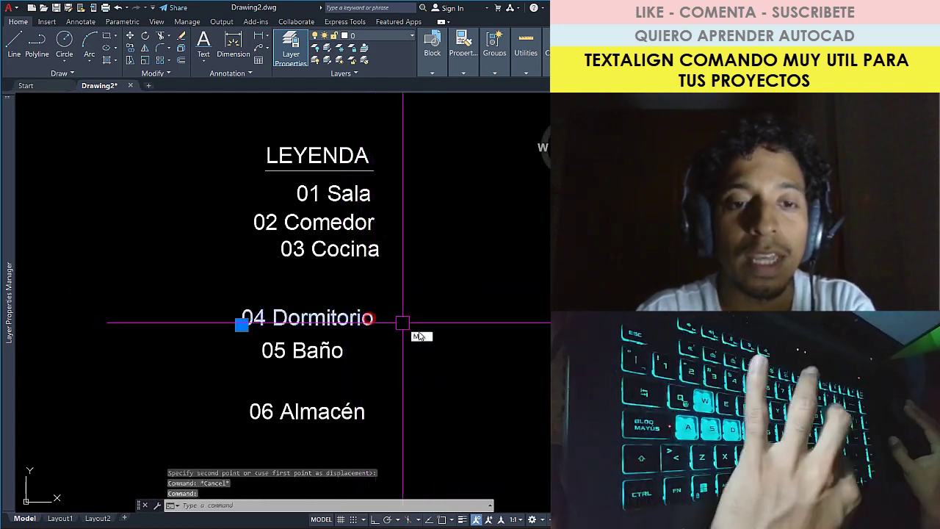
key("Return")
left_click(367, 317)
left_click(415, 321)
Step: Start moving the 06 Almacén label, then cancel and leave it in place
left_click(330, 412)
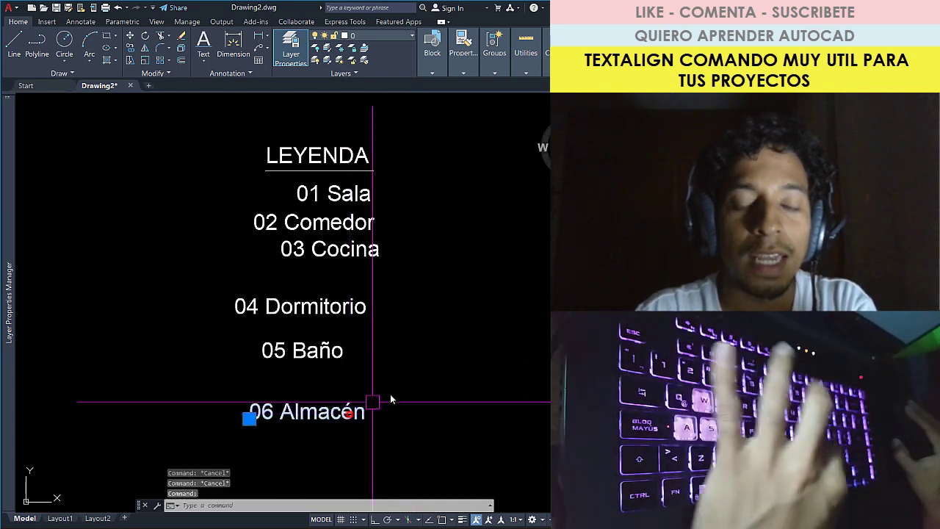
type("m")
key("Return")
left_click(393, 389)
key("Escape")
key("Escape")
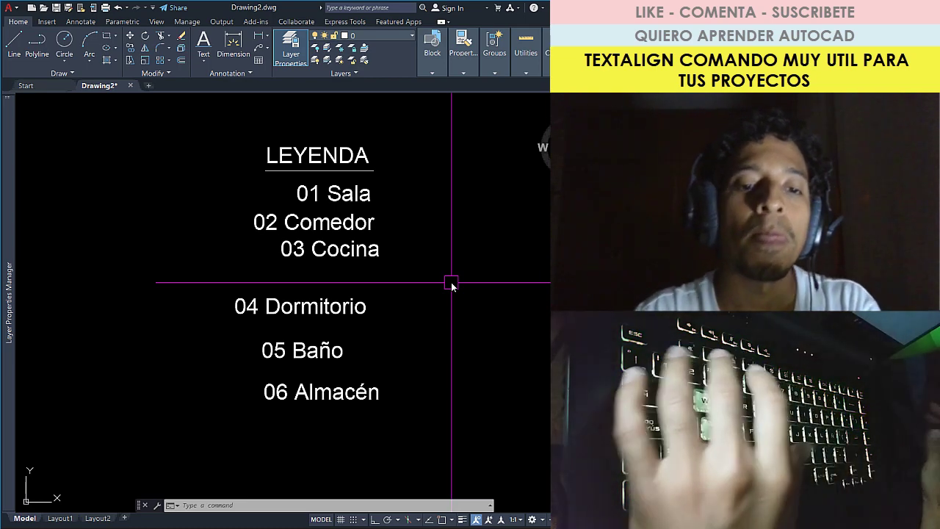
left_click(432, 132)
left_click(286, 428)
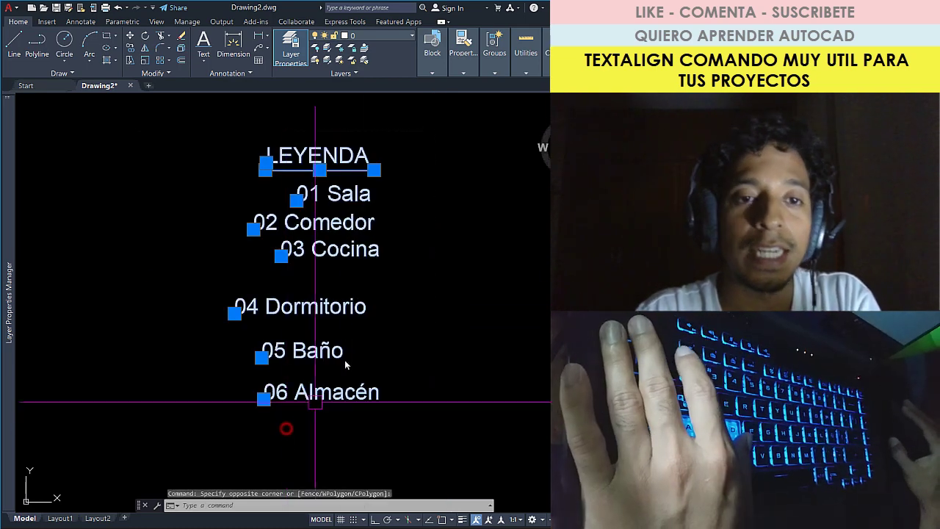
key("Escape")
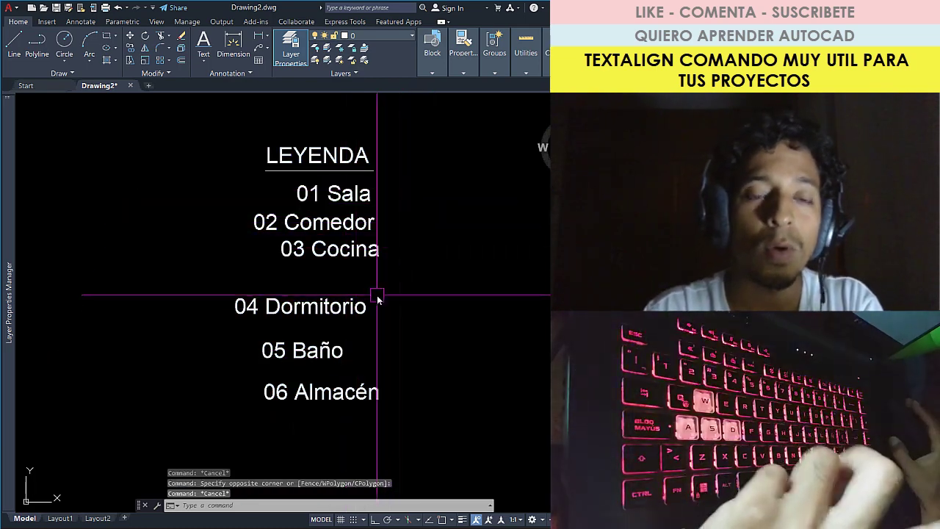
left_click(389, 249)
type("M")
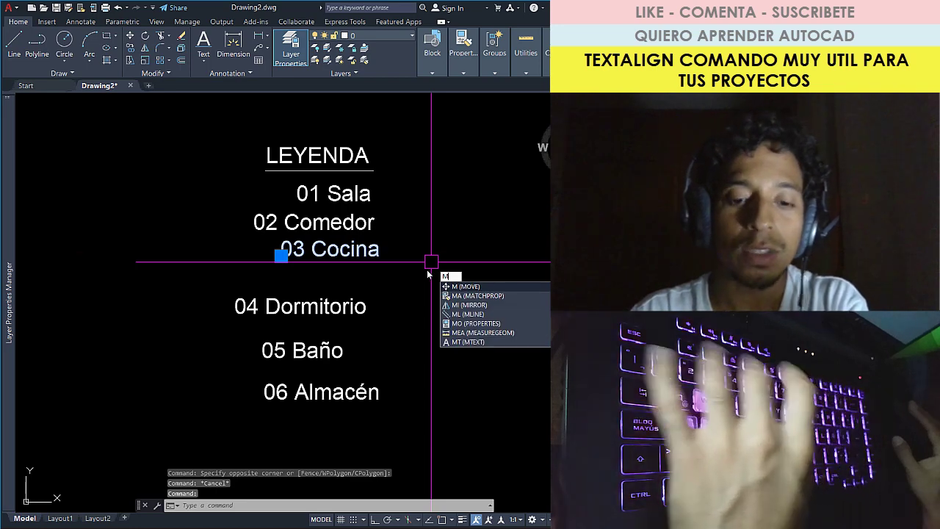
key("Return")
left_click(412, 270)
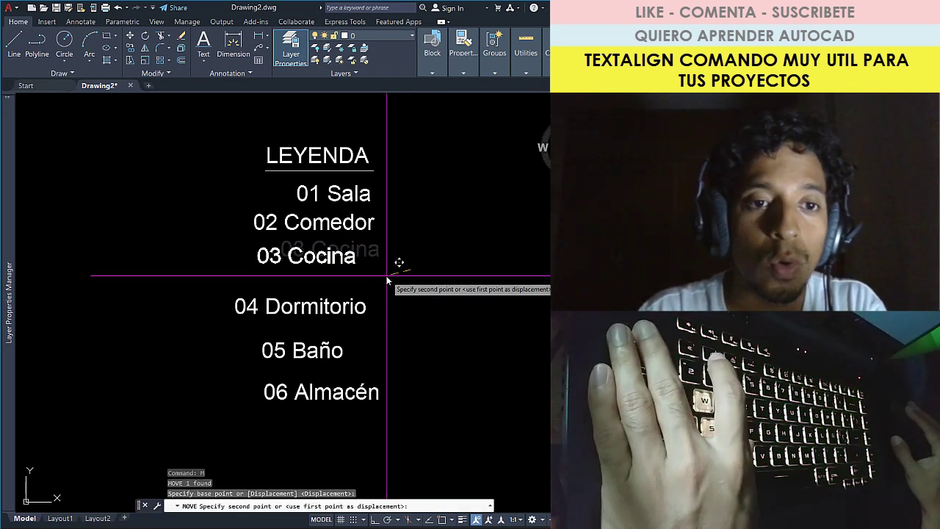
left_click(382, 262)
key("space")
scroll(328, 256, "up", 2)
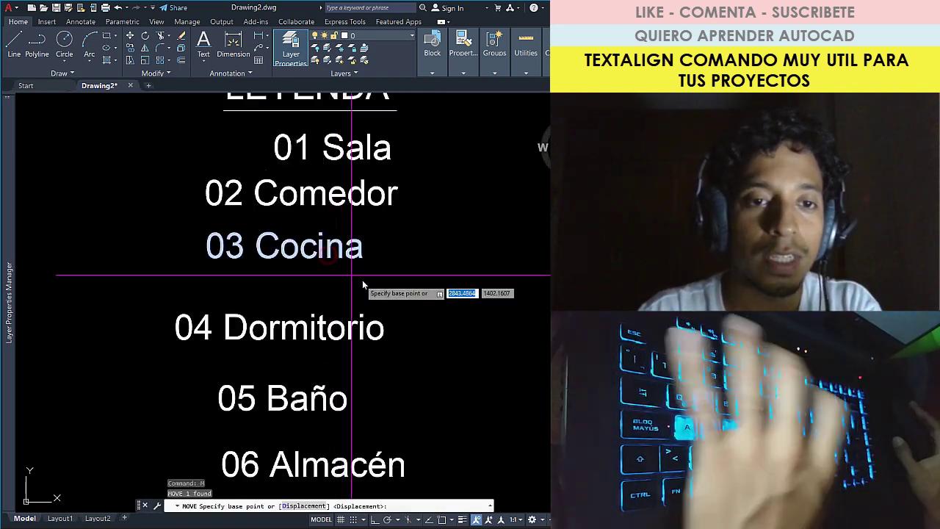
key("Escape")
key("Escape")
scroll(338, 262, "down", 3)
scroll(338, 262, "up", 1)
scroll(338, 262, "up", 2)
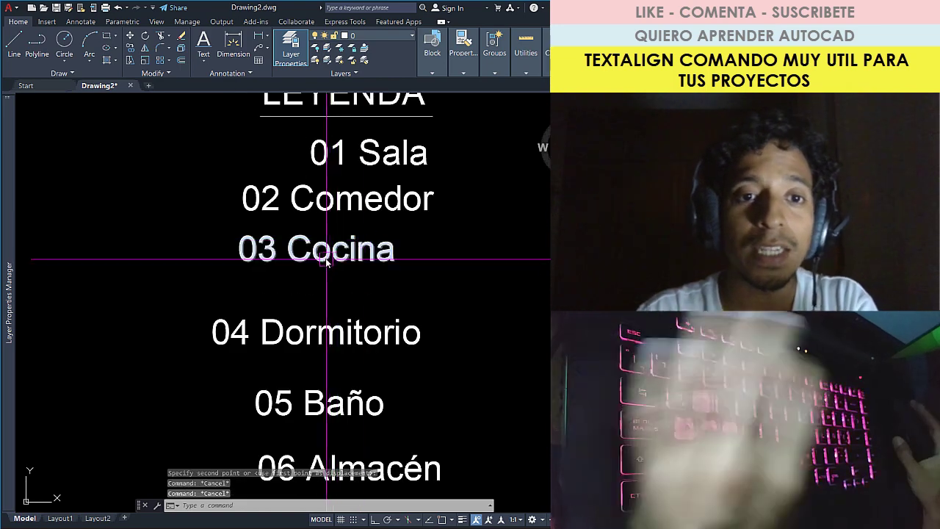
scroll(338, 257, "down", 2)
left_click(336, 252)
type("co")
key("space")
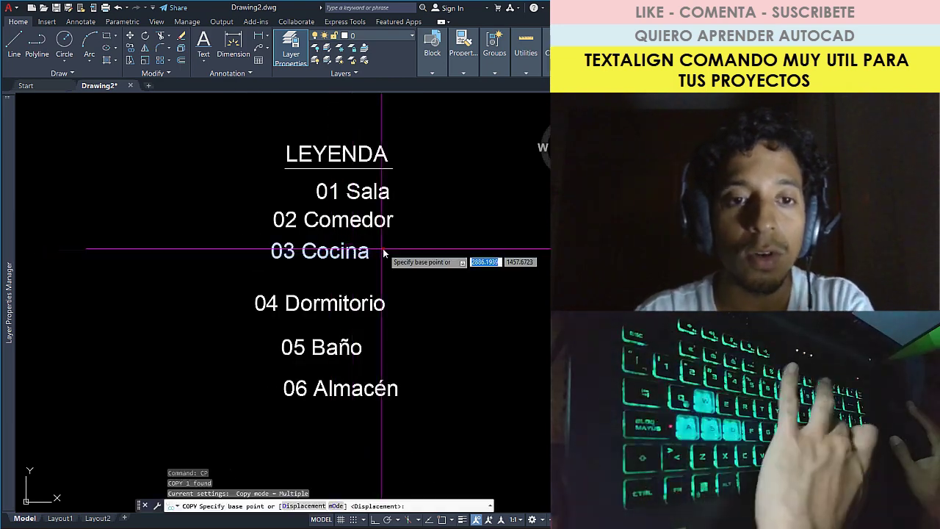
left_click(384, 252)
key("Escape")
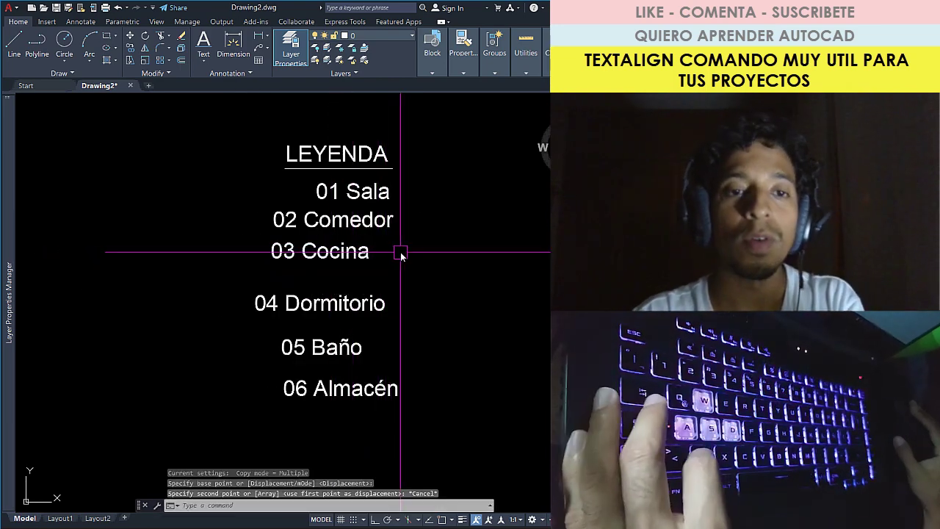
key("ctrl+z")
key("ctrl+z")
key("ctrl+z")
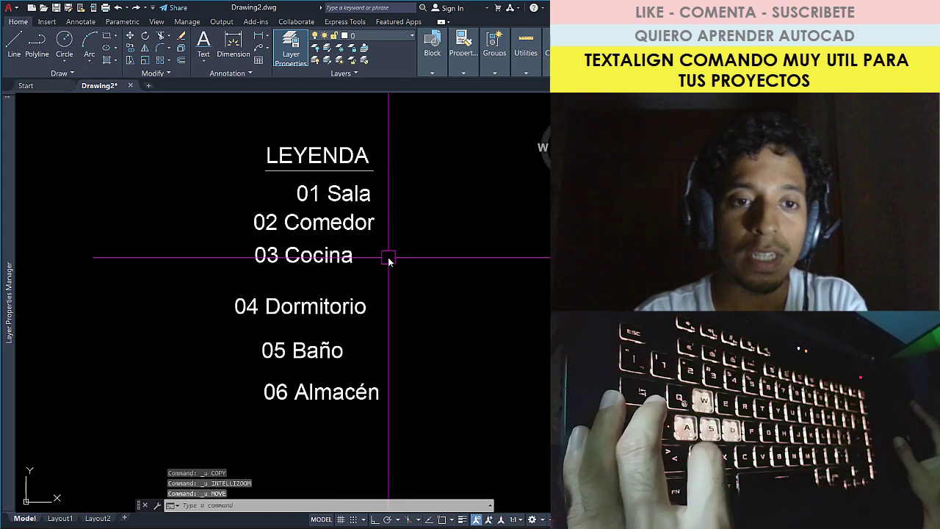
key("ctrl+z")
key("ctrl+z")
middle_click_drag(424, 300, 413, 318)
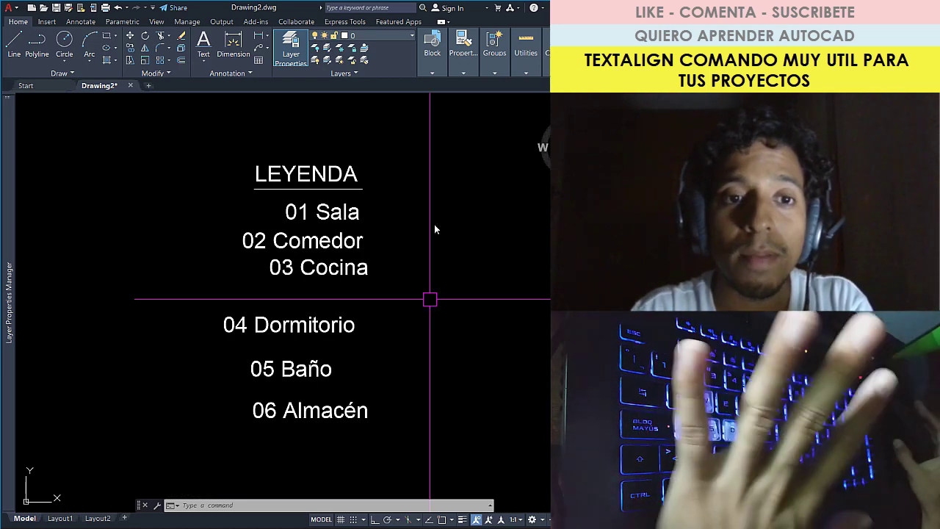
Step: Window-select the legend texts, clear the selection, then launch TEXTALIGN with TA
left_click(436, 132)
left_click(203, 455)
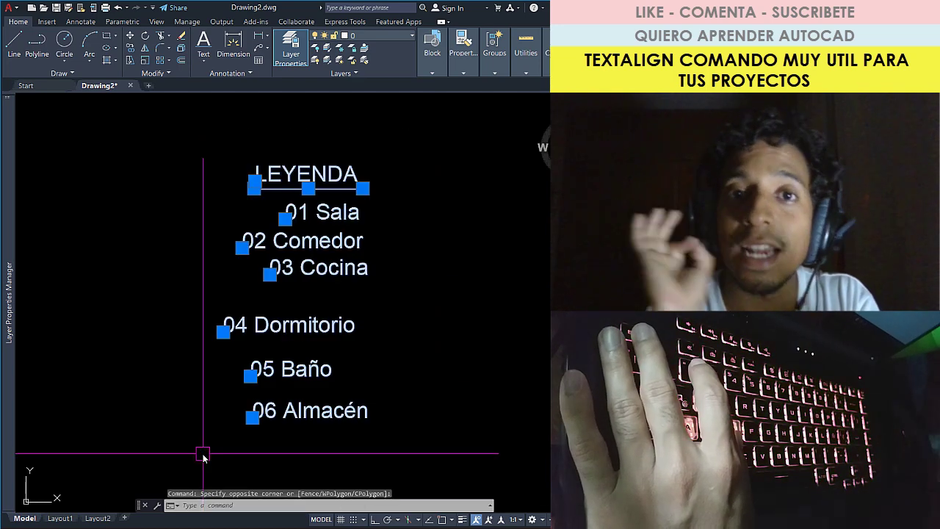
key("Escape")
key("Escape")
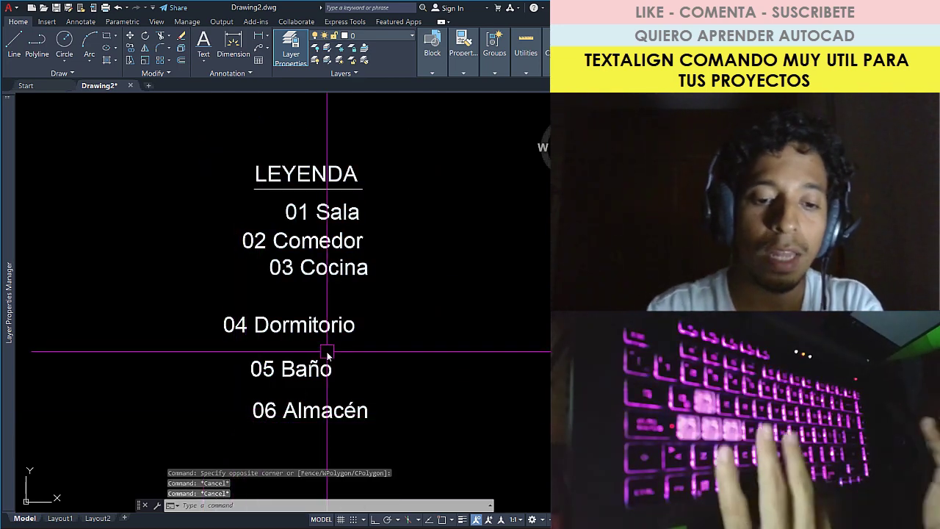
type("TA")
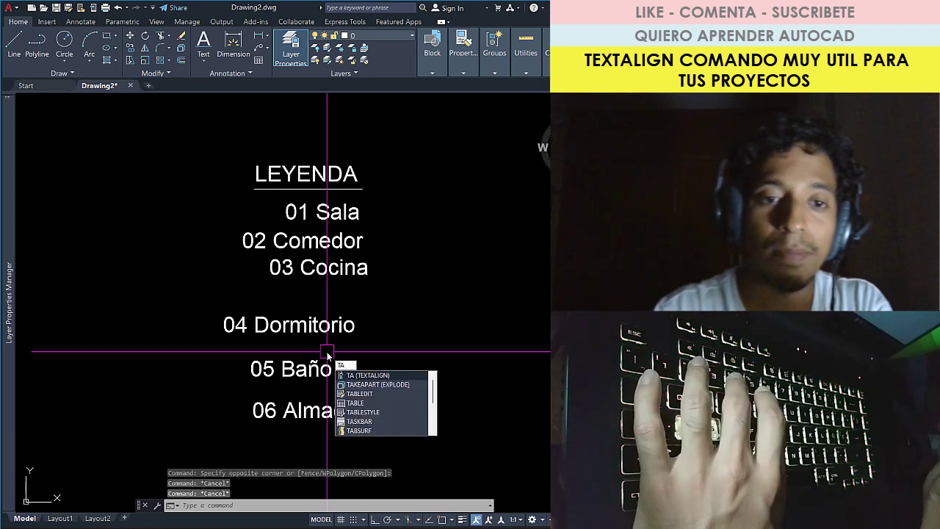
key("Return")
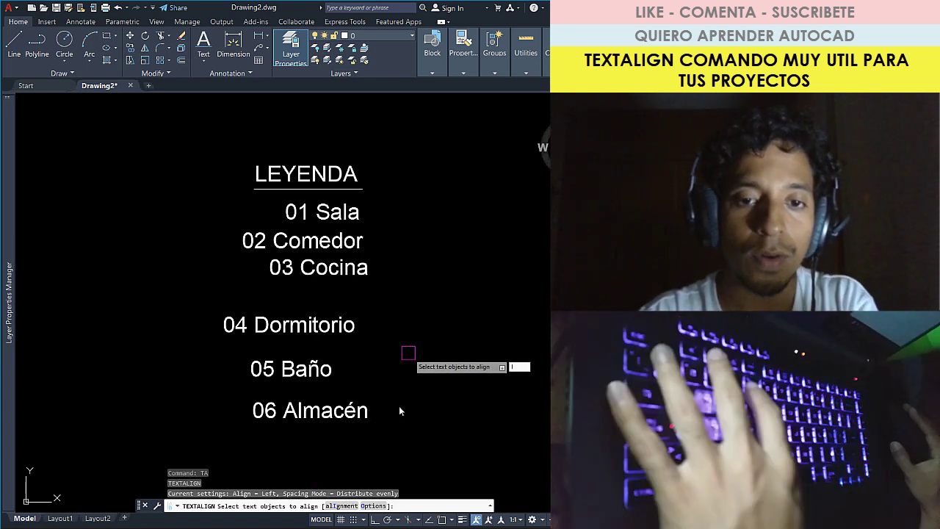
Step: Try the alignment option in TEXTALIGN, cancel it, and bring up the spacing options
type("I")
key("Return")
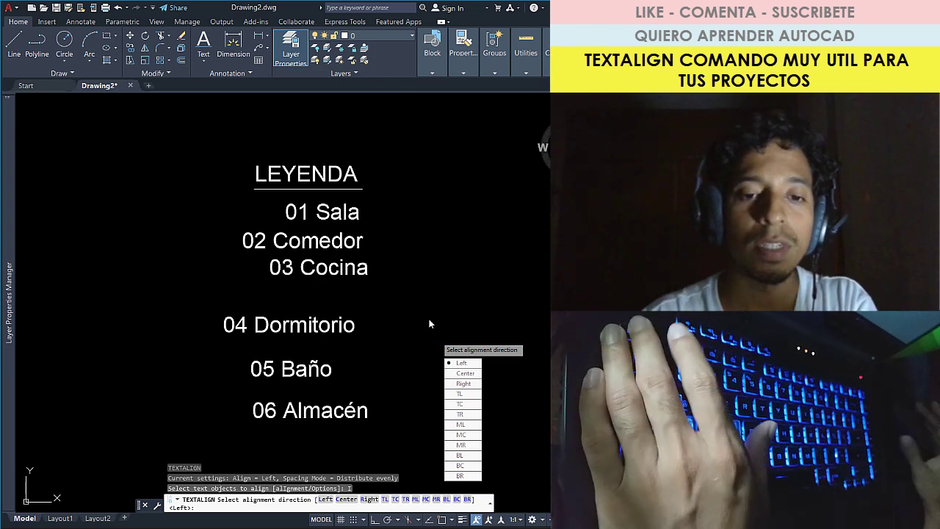
key("Escape")
type("O")
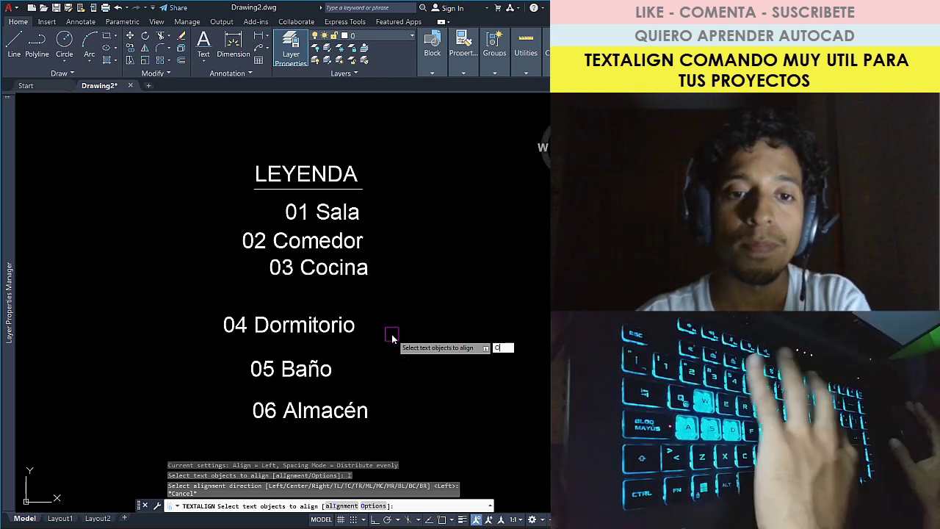
key("Return")
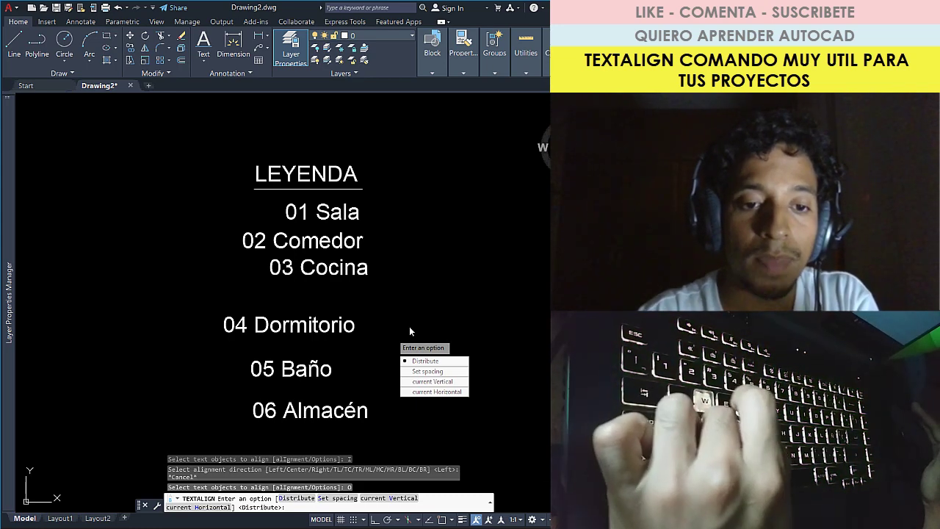
Step: Try the Set spacing option, then cancel TEXTALIGN and begin retyping TA
type("S")
key("Return")
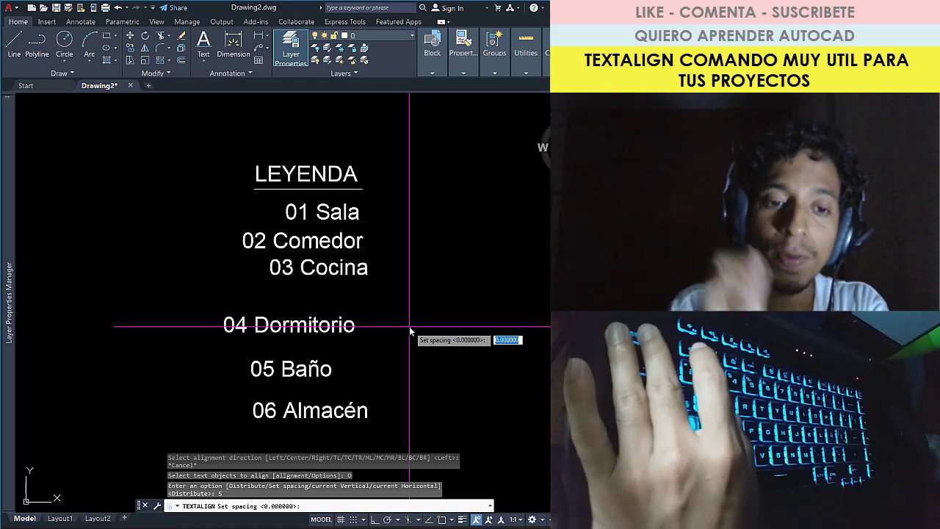
key("Escape")
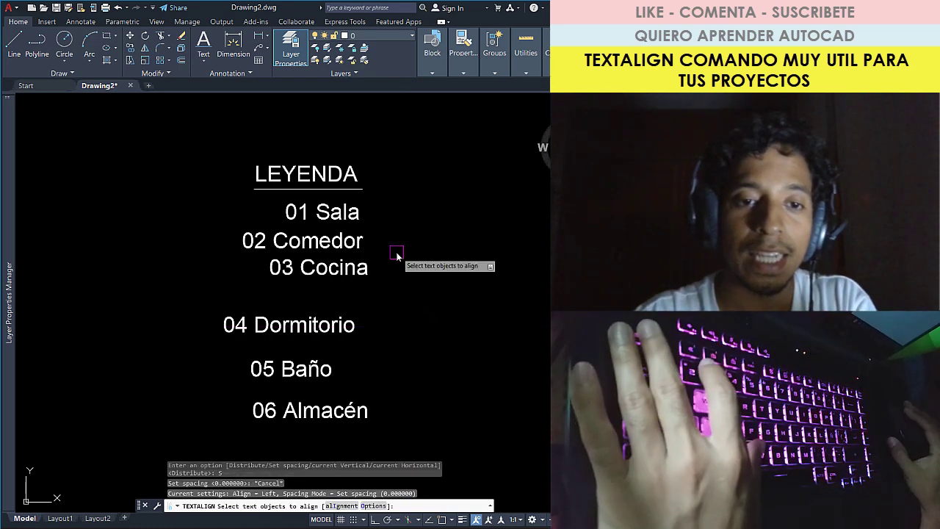
key("Escape")
key("Return")
key("Escape")
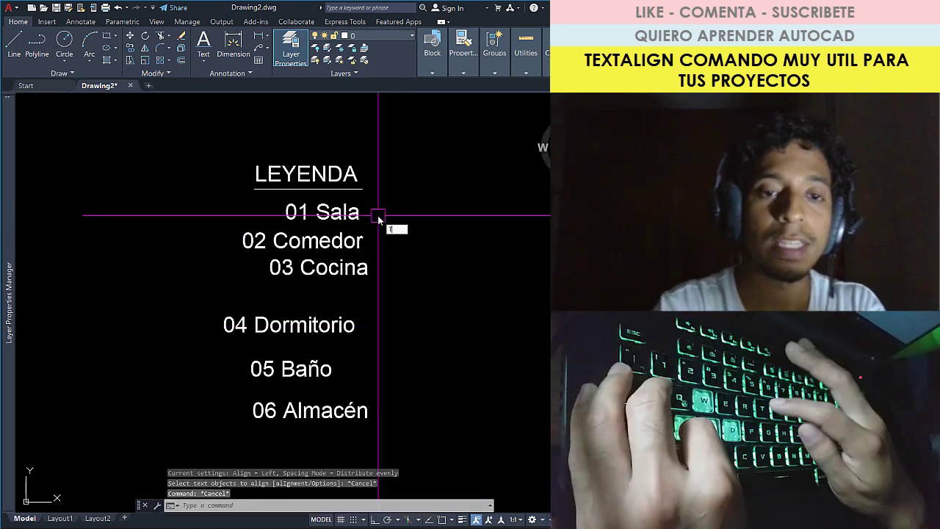
type("a")
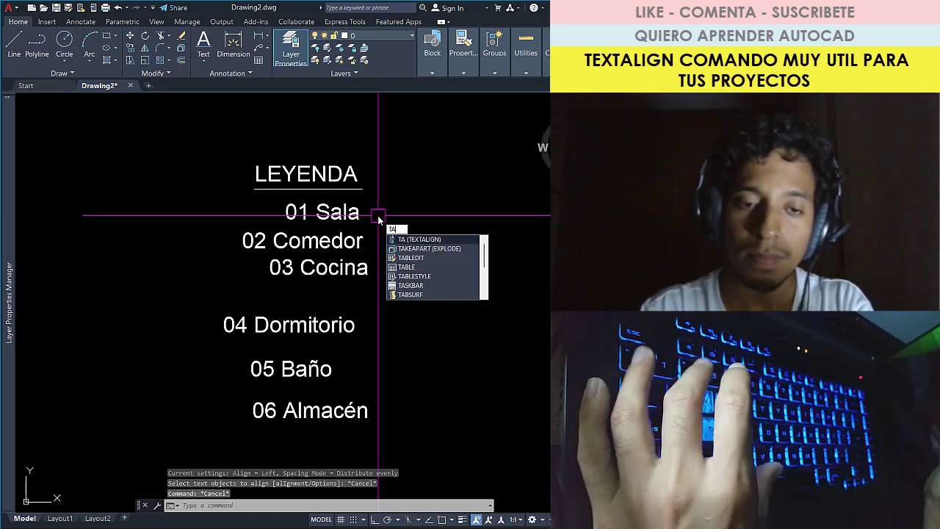
Step: Restart TEXTALIGN with Distribute spacing and window-select LEYENDA plus the six room labels
key("Return")
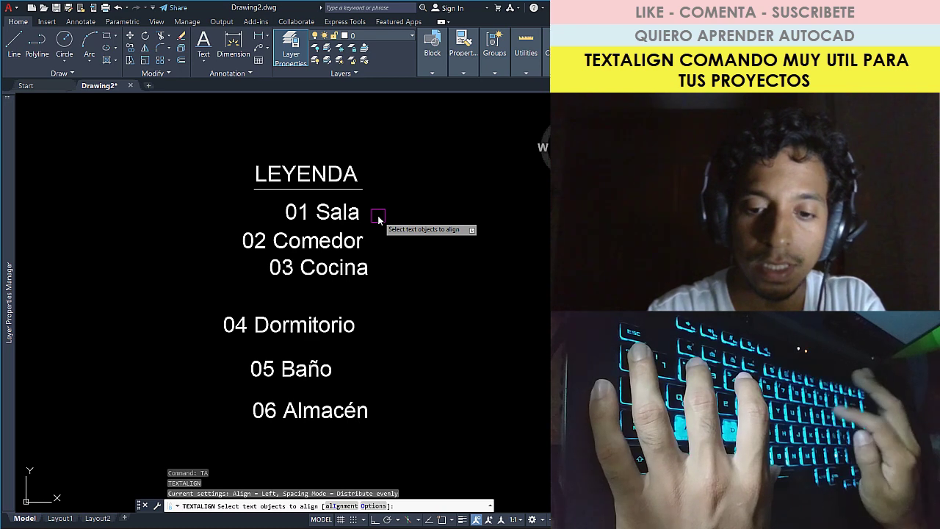
type("o")
key("Return")
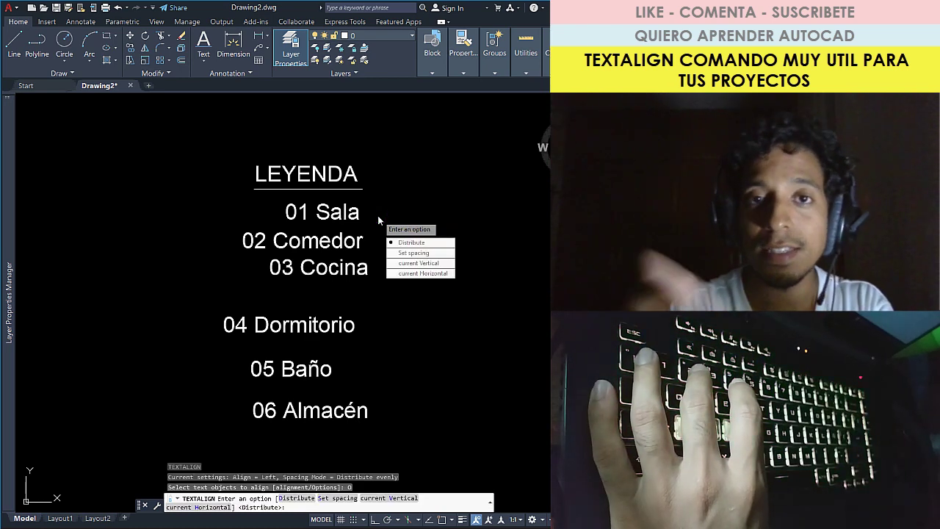
type("d")
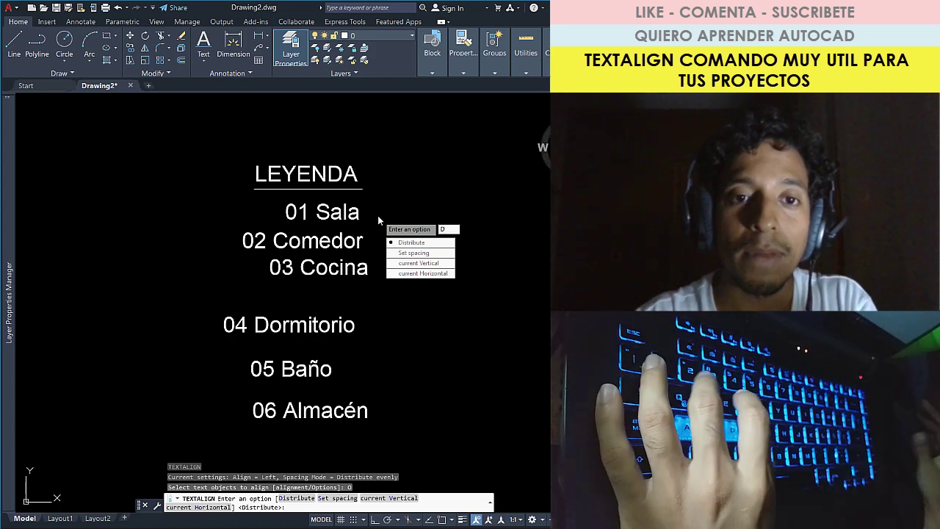
key("Return")
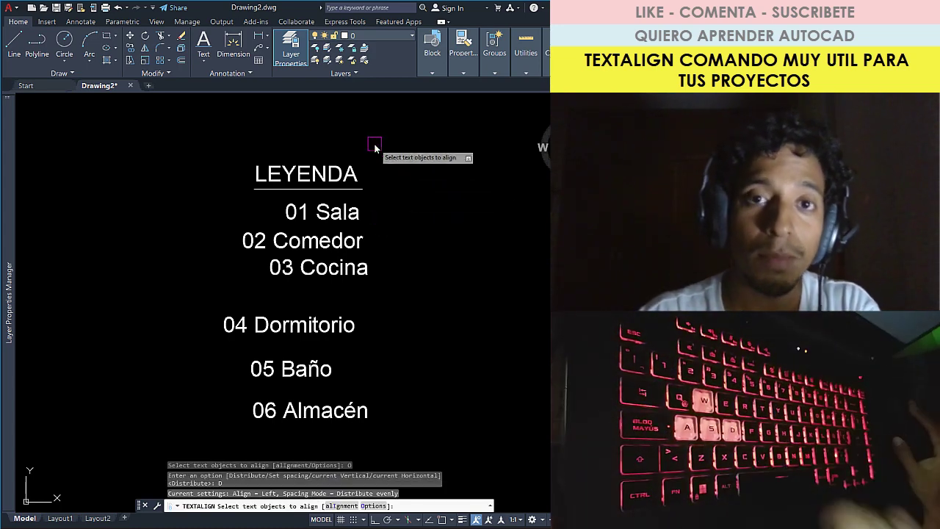
left_click(375, 132)
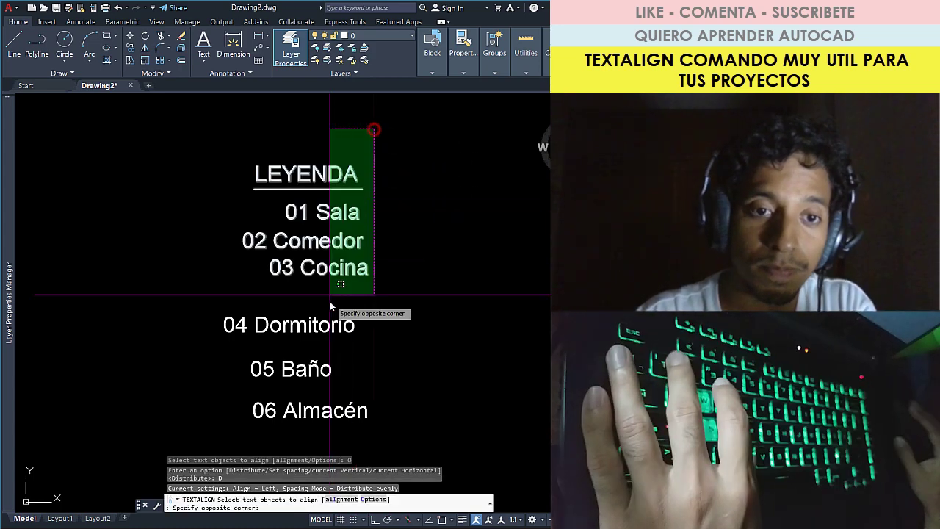
left_click(270, 431)
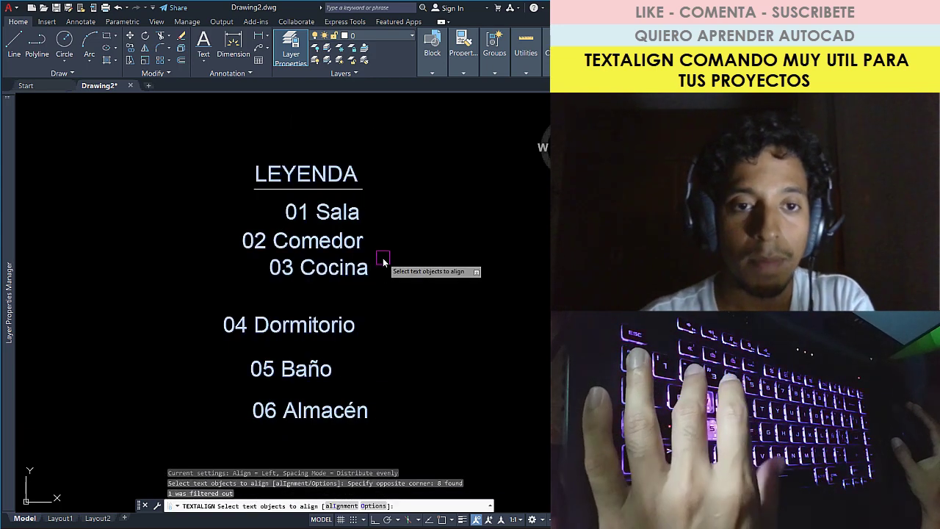
key("Return")
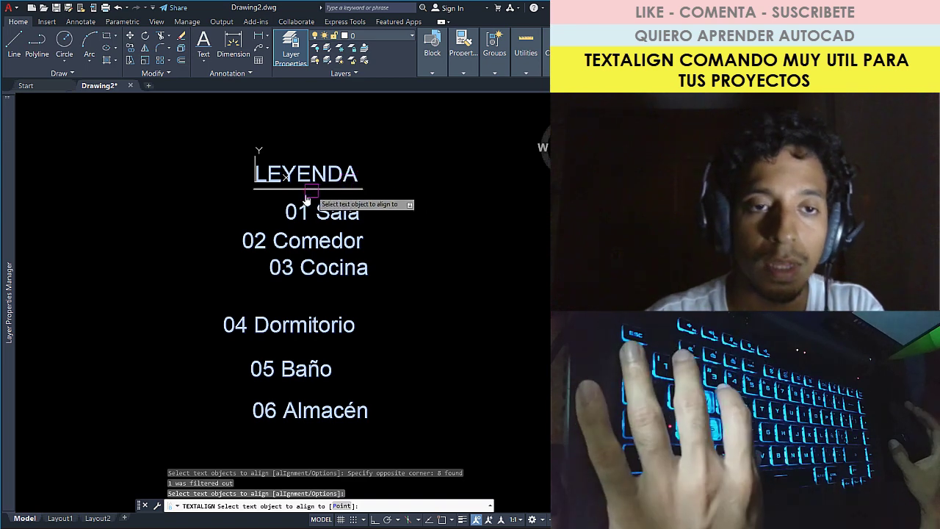
Step: Align the labels to LEYENDA with Ortho on, ending the evenly spaced column below 06 Almacén
scroll(258, 187, "up", 2)
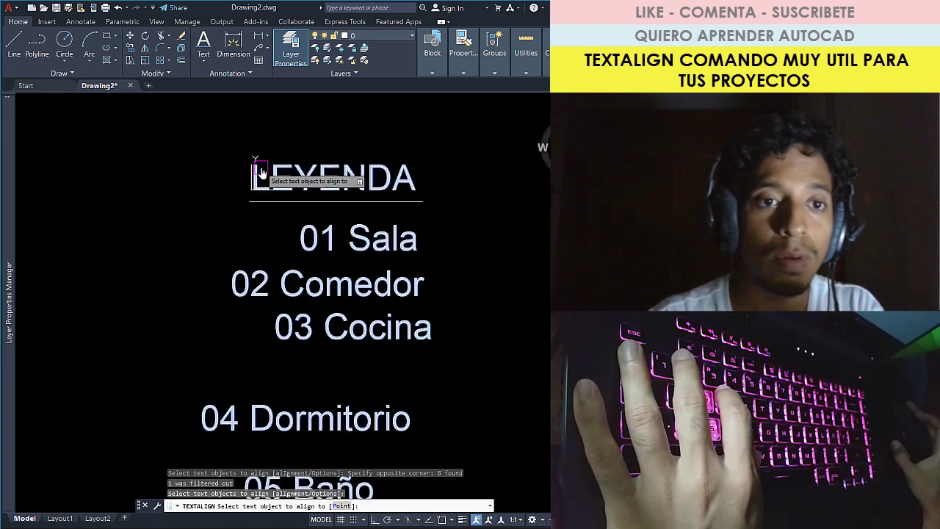
scroll(252, 205, "up", 4)
scroll(235, 232, "up", 2)
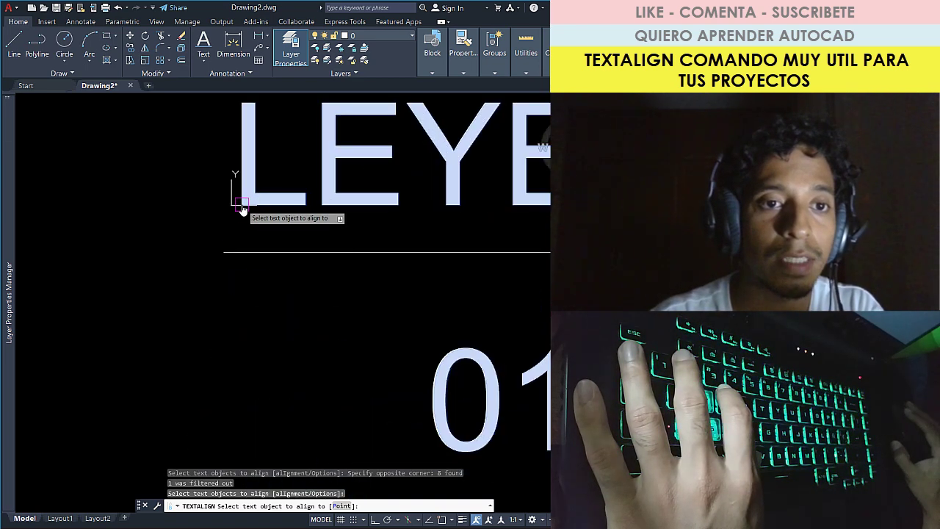
left_click(243, 208)
scroll(255, 190, "down", 3)
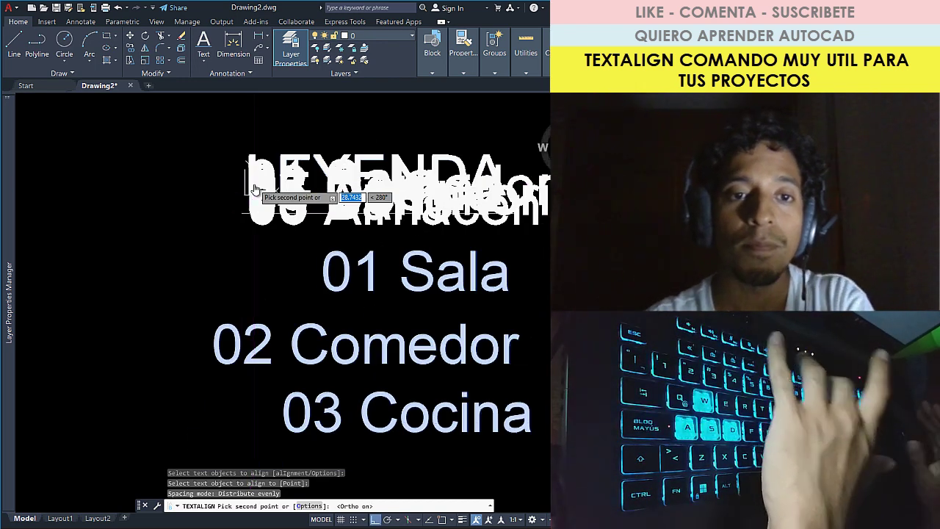
scroll(254, 189, "down", 2)
scroll(269, 184, "down", 1)
key("F8")
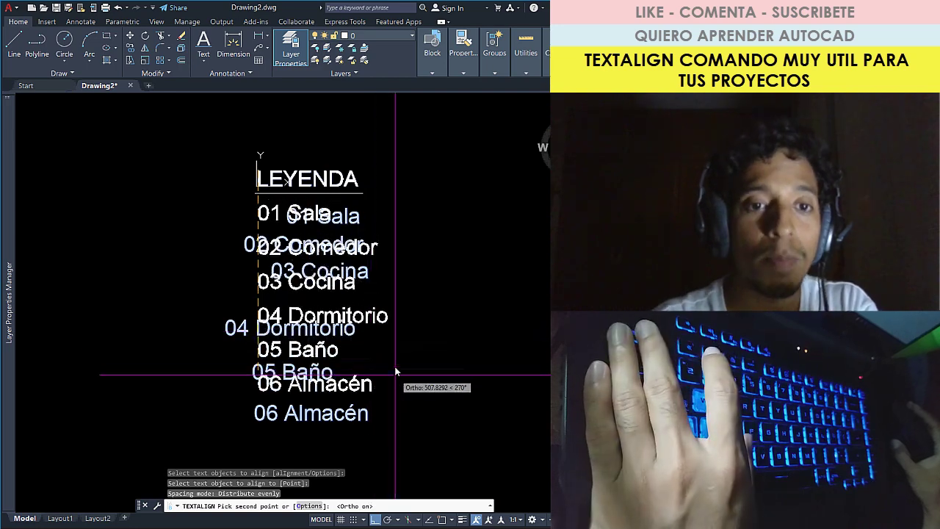
scroll(393, 298, "down", 4)
scroll(397, 316, "up", 3)
scroll(390, 321, "up", 2)
scroll(256, 315, "down", 3)
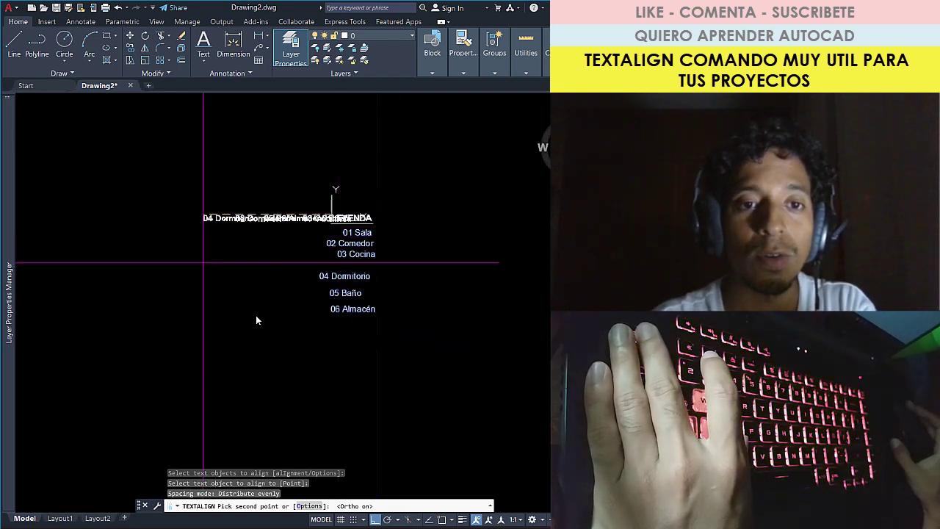
scroll(395, 300, "up", 1)
scroll(296, 370, "up", 1)
scroll(334, 343, "down", 3)
scroll(333, 343, "up", 3)
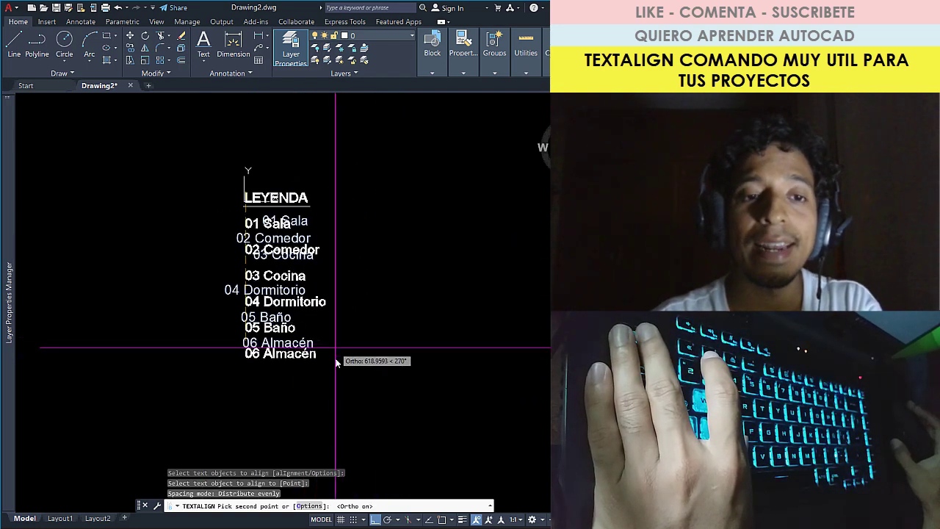
left_click(336, 309)
scroll(271, 214, "up", 2)
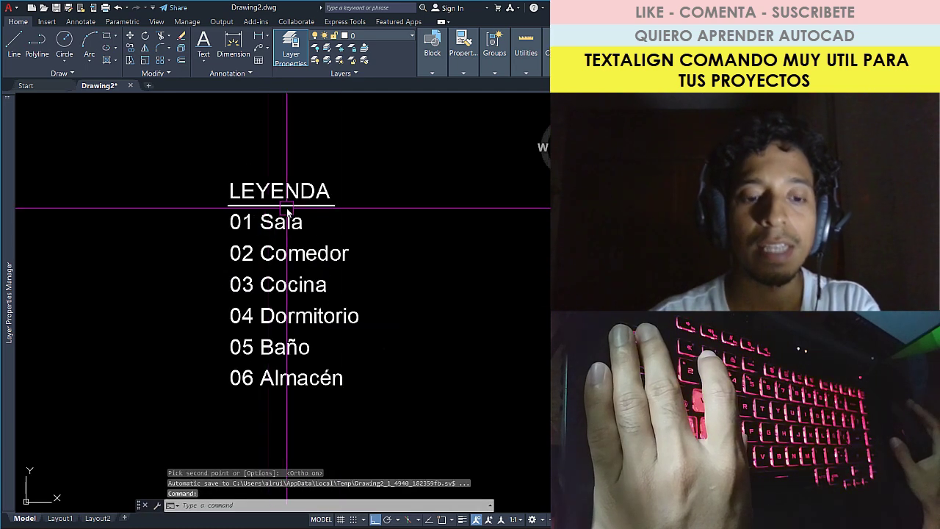
Step: Draw a rectangle from above-left of LEYENDA to below-right of 06 Almacén
type("rec")
key("Return")
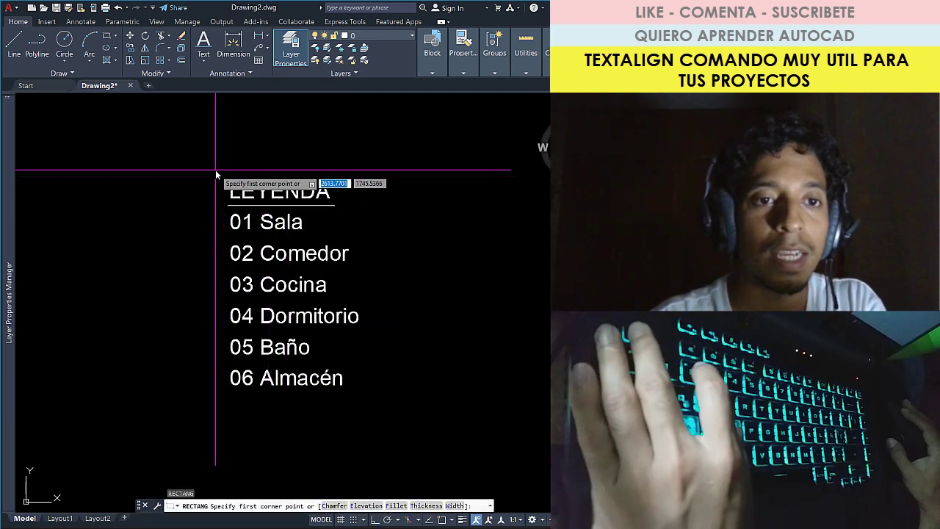
left_click(213, 167)
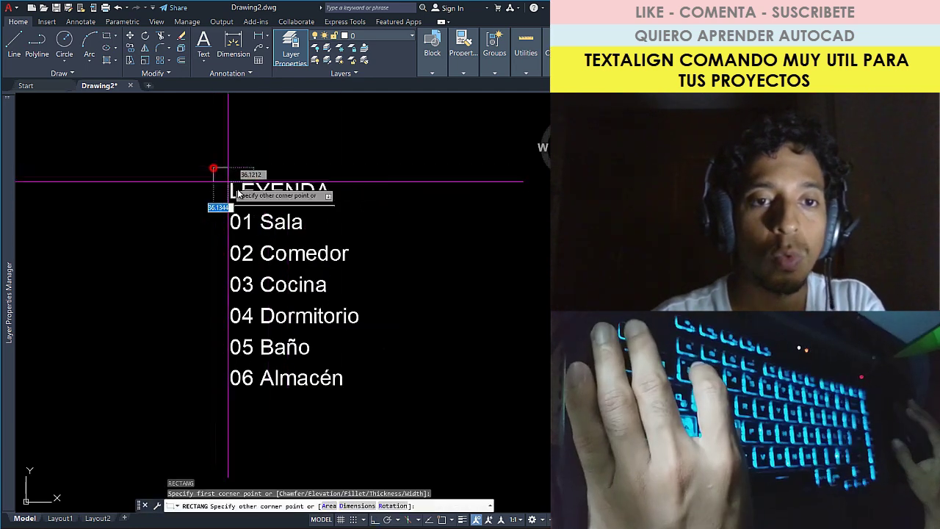
left_click(370, 402)
key("Escape")
middle_click_drag(433, 290, 452, 302)
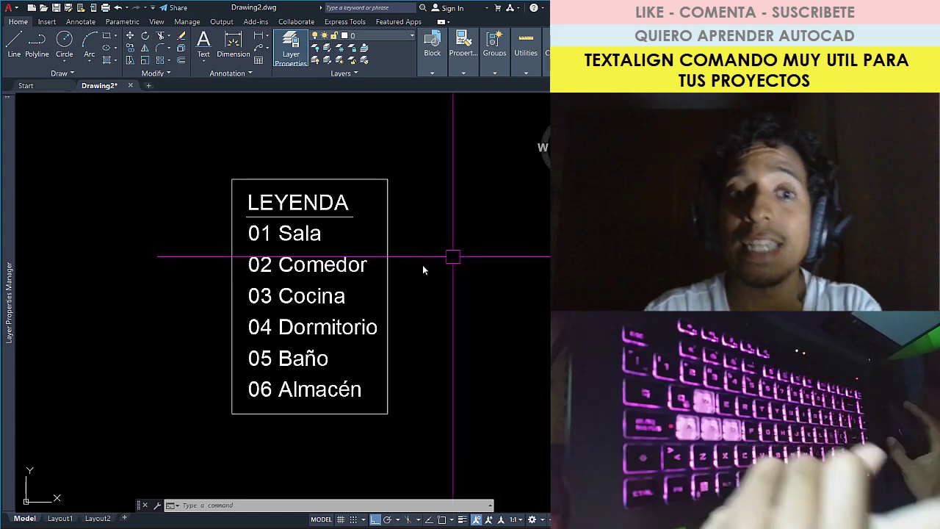
middle_click_drag(423, 266, 416, 272)
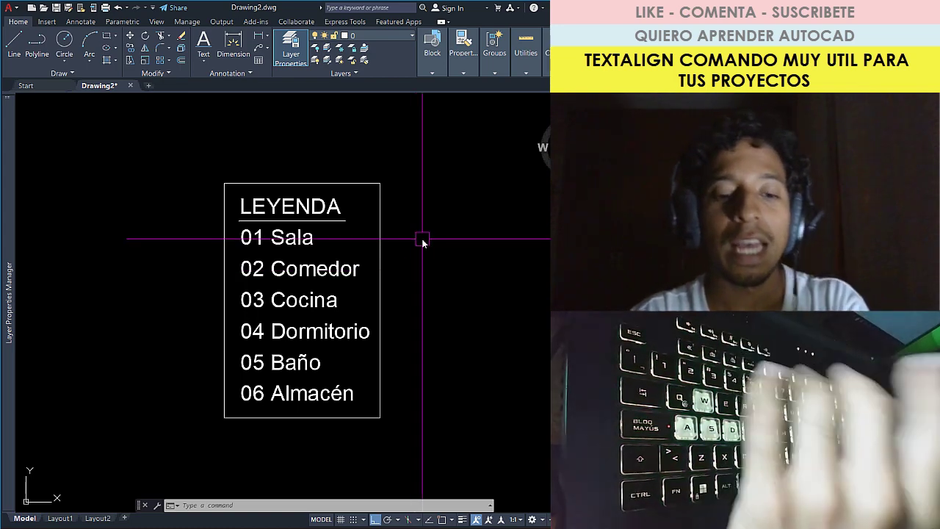
type("T")
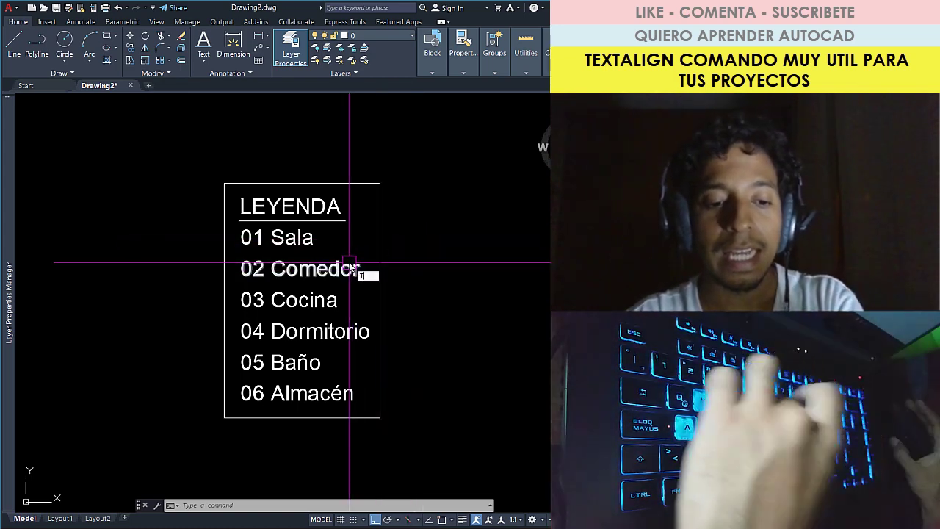
type("A")
key("Return")
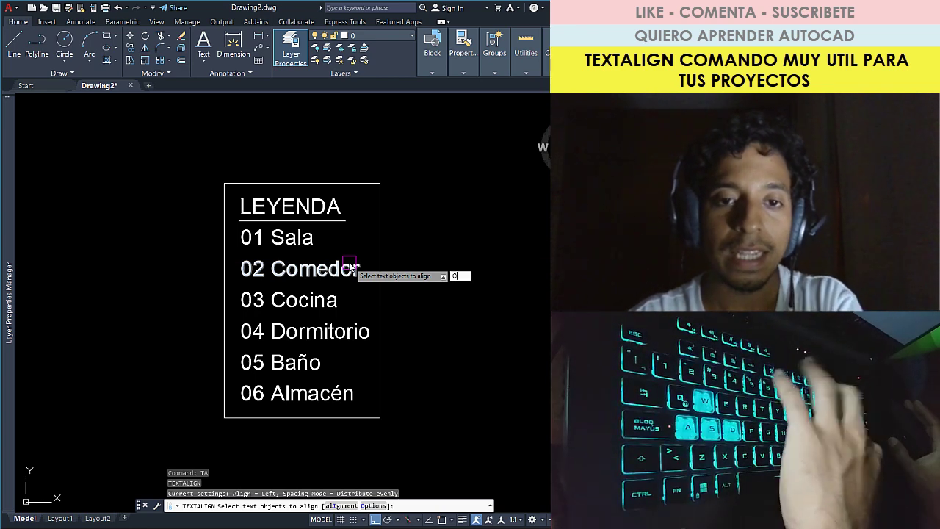
key("Return")
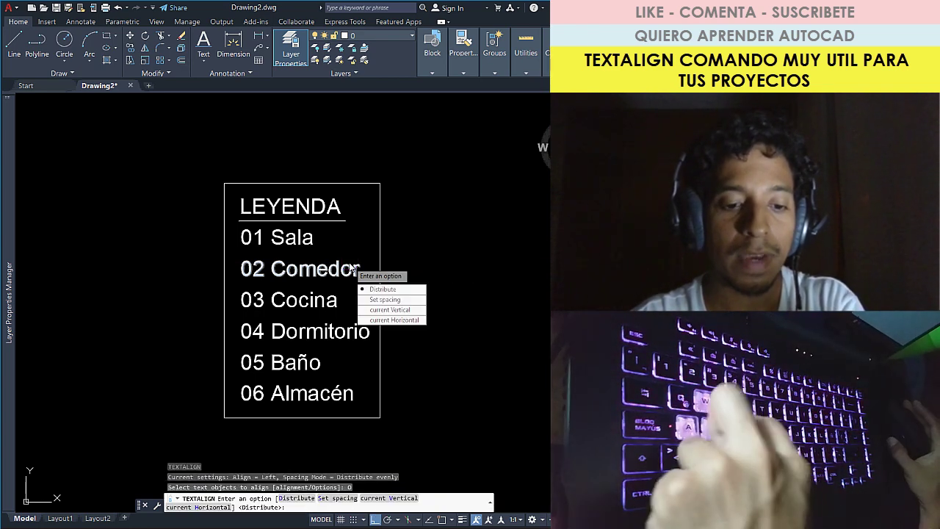
type("D")
key("Return")
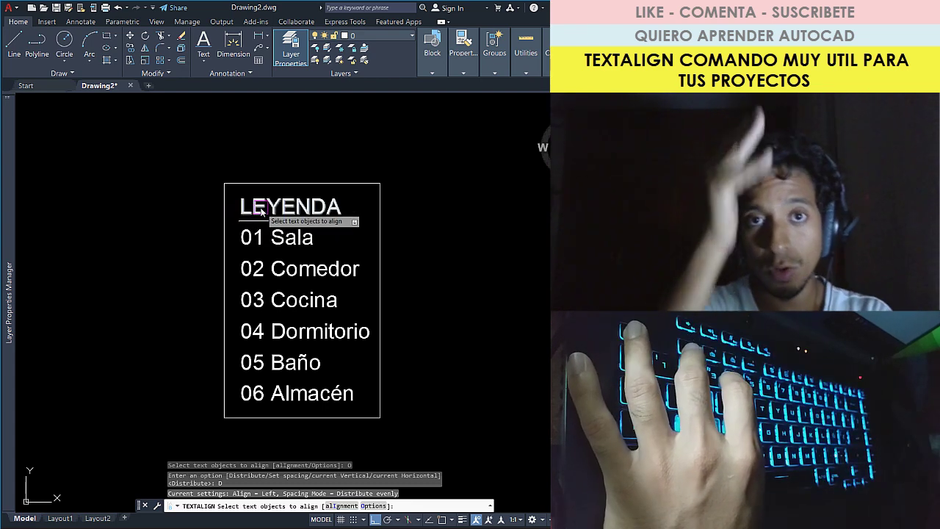
key("Escape")
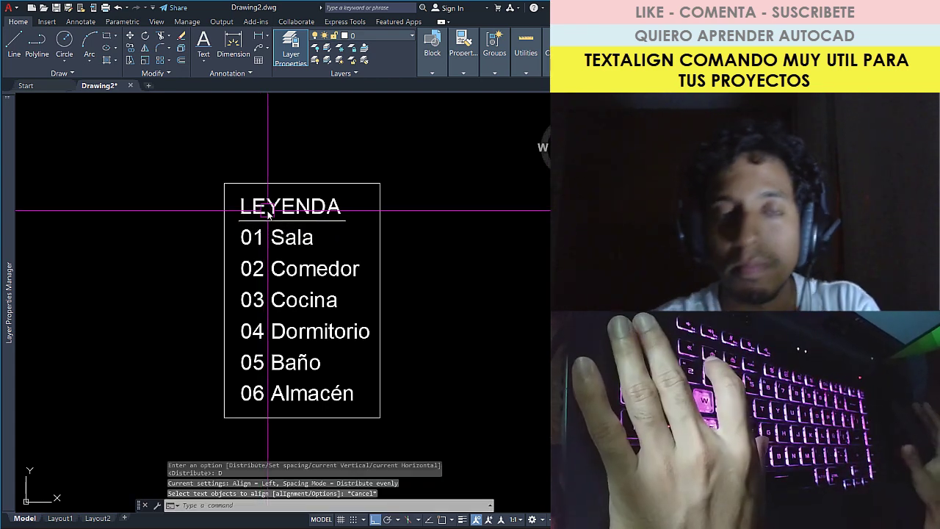
scroll(287, 209, "down", 2)
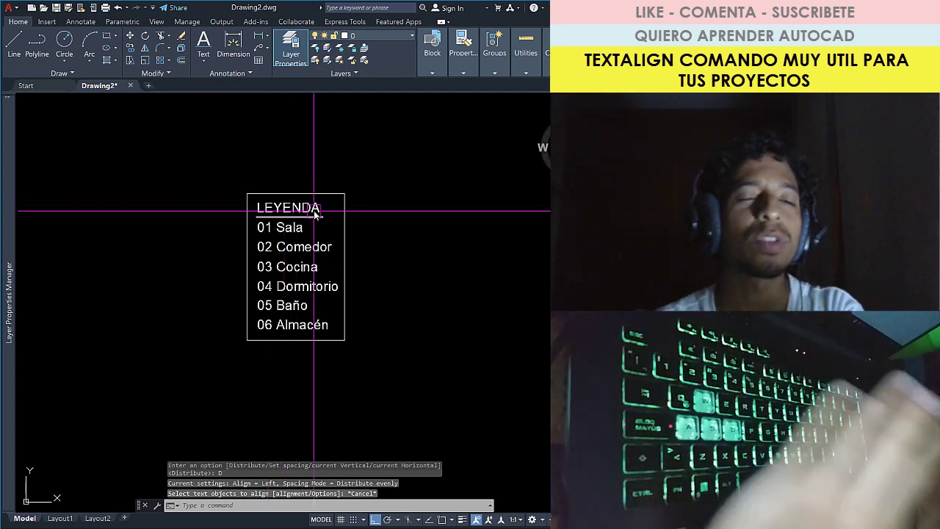
middle_click_drag(373, 290, 377, 299)
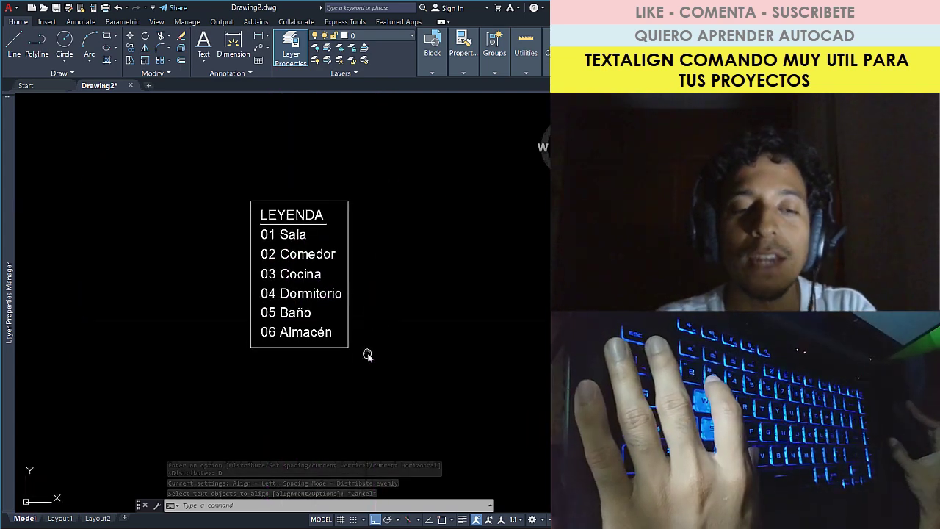
scroll(390, 324, "up", 4)
scroll(393, 329, "down", 2)
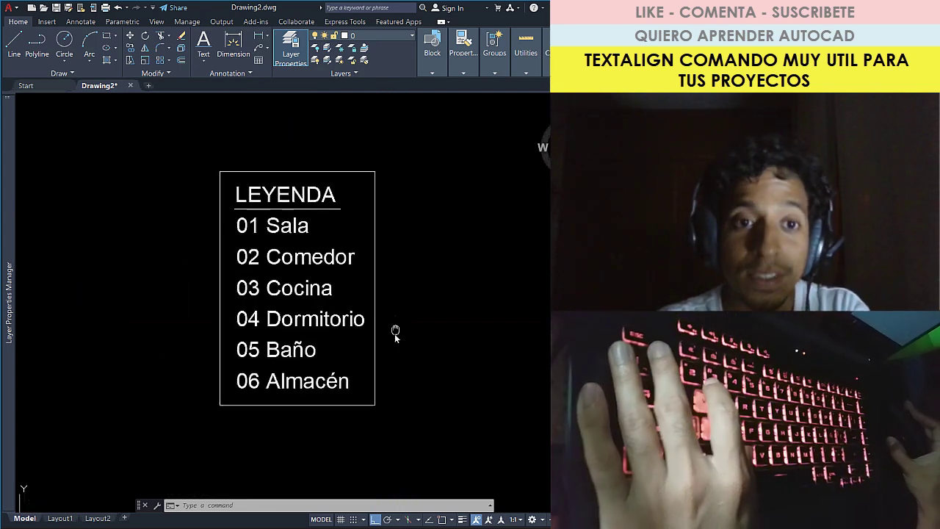
middle_click_drag(395, 332, 394, 339)
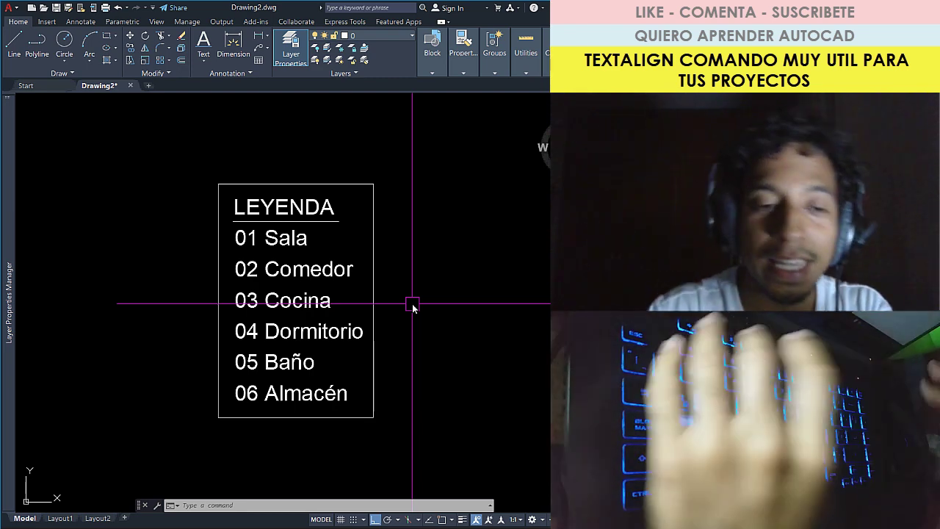
middle_click_drag(412, 304, 422, 304)
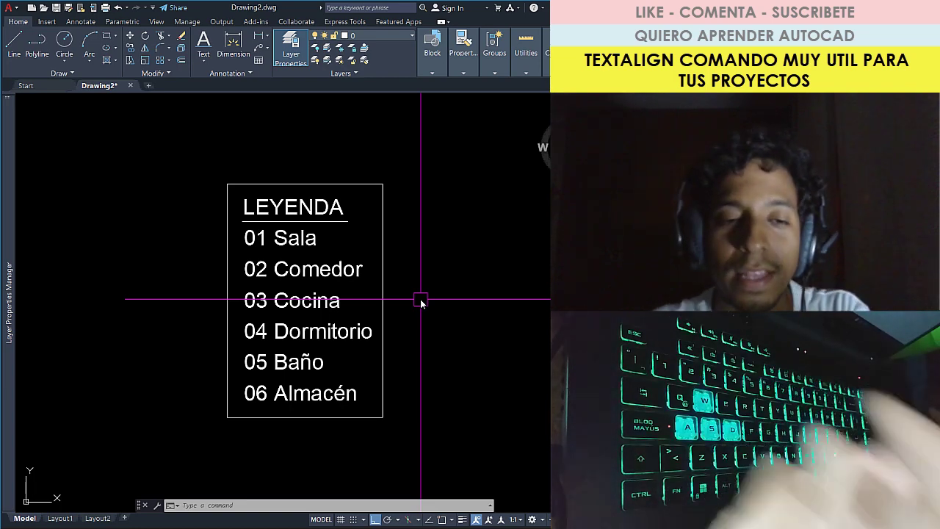
mouse_move(420, 299)
middle_mouse_down()
mouse_move(412, 288)
mouse_move(424, 291)
middle_mouse_up()
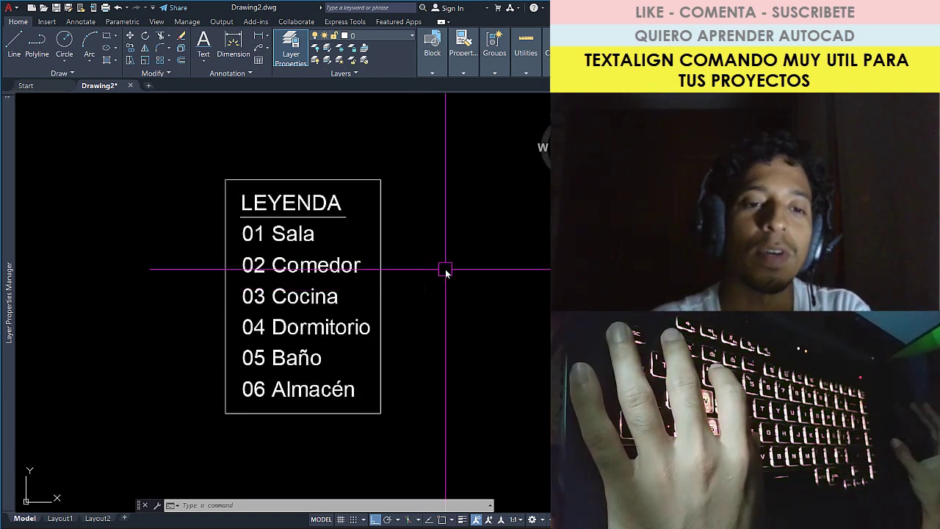
middle_click_drag(436, 270, 439, 275)
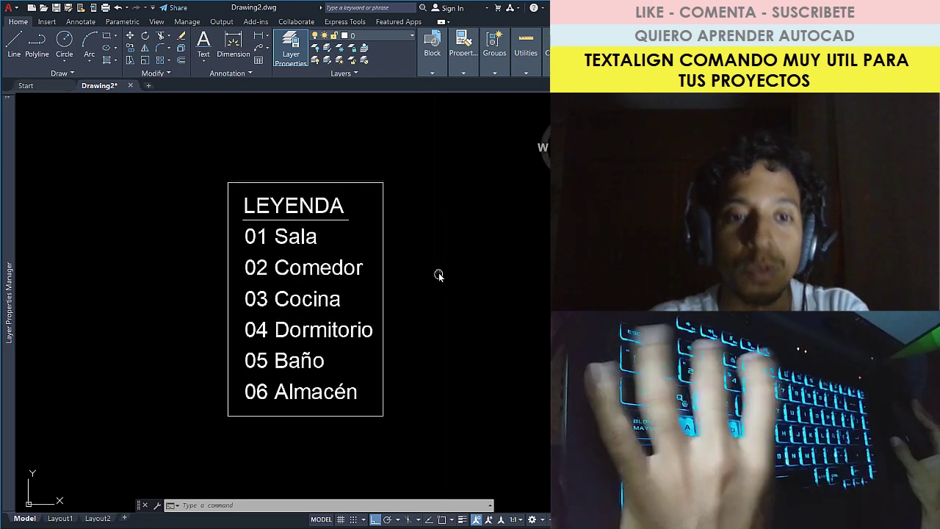